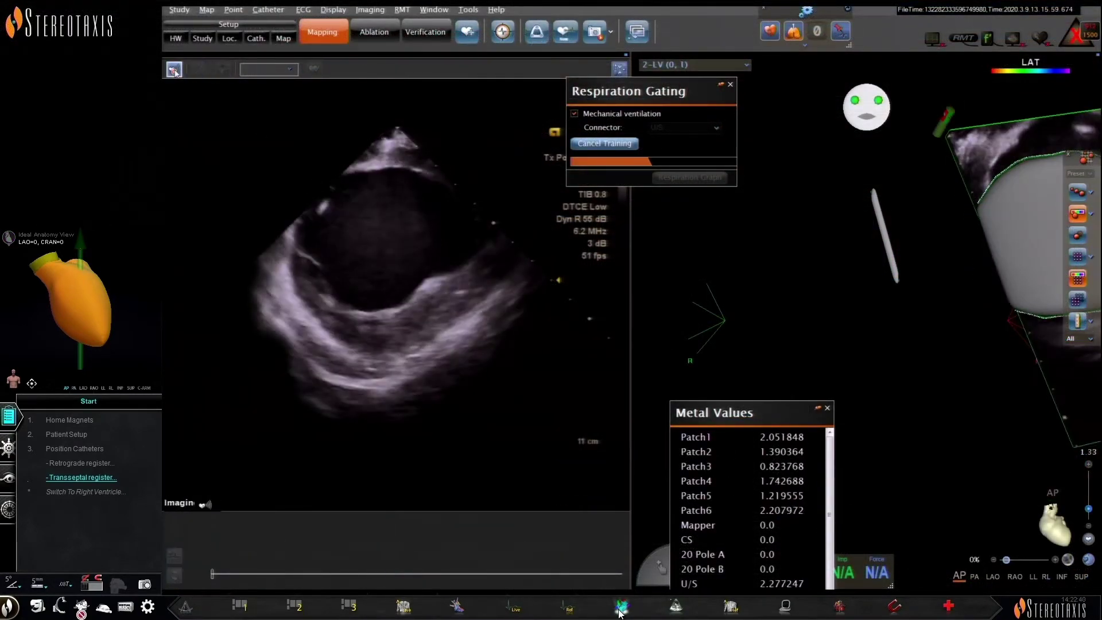
Trace the left-ventricle wall contour on the frozen echo frame, fix a misplaced part, and accept it.
{"action": "left_click_drag", "start_coordinate": [323, 290], "coordinate": [396, 308]}
{"action": "left_click_drag", "start_coordinate": [440, 281], "coordinate": [478, 248]}
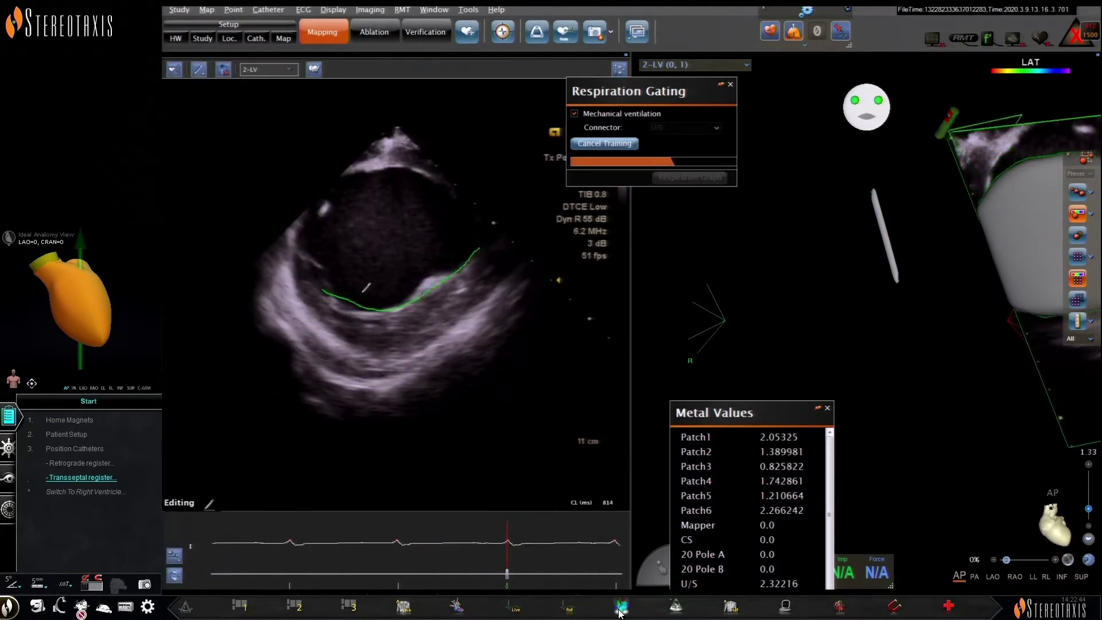
{"action": "left_click_drag", "start_coordinate": [368, 305], "coordinate": [349, 299]}
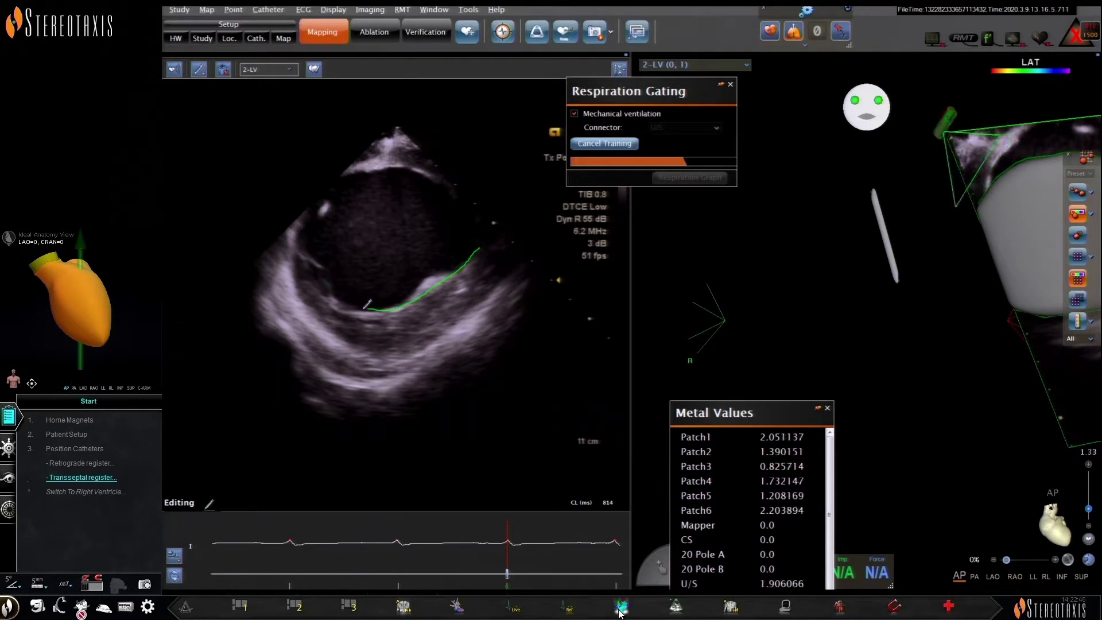
{"action": "mouse_move", "coordinate": [308, 217]}
{"action": "left_mouse_down"}
{"action": "mouse_move", "coordinate": [347, 174]}
{"action": "mouse_move", "coordinate": [450, 180]}
{"action": "left_mouse_up"}
{"action": "left_click", "coordinate": [310, 70]}
Start a new stroke near the apex, switch the structure to the right ventricle, and resume live imaging.
{"action": "left_click_drag", "start_coordinate": [358, 162], "coordinate": [395, 134]}
{"action": "left_click", "coordinate": [288, 74]}
{"action": "left_click", "coordinate": [291, 82]}
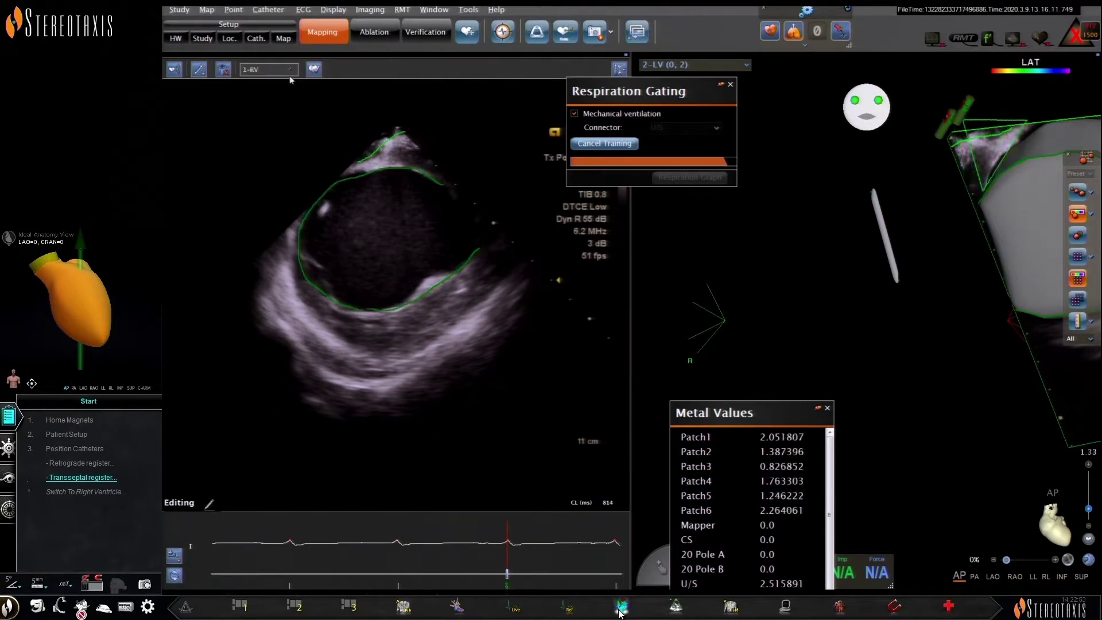
{"action": "left_click", "coordinate": [174, 70]}
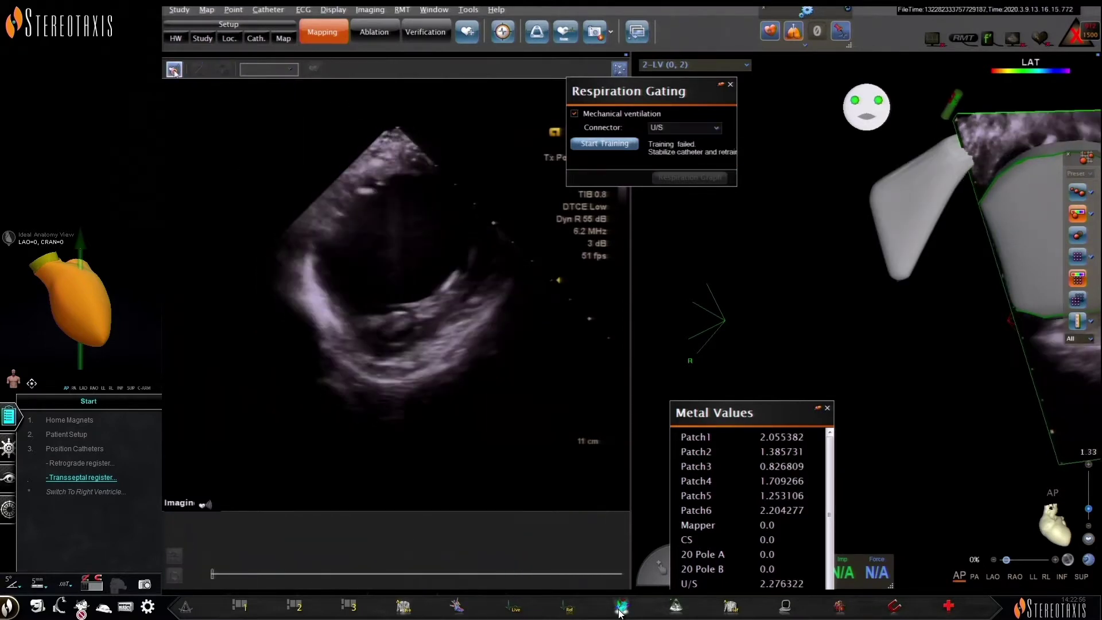
{"action": "left_click_drag", "start_coordinate": [938, 354], "coordinate": [876, 368]}
Freeze another echo frame, accept its contour into the map, and toggle between live and frozen imaging.
{"action": "left_click", "coordinate": [174, 70]}
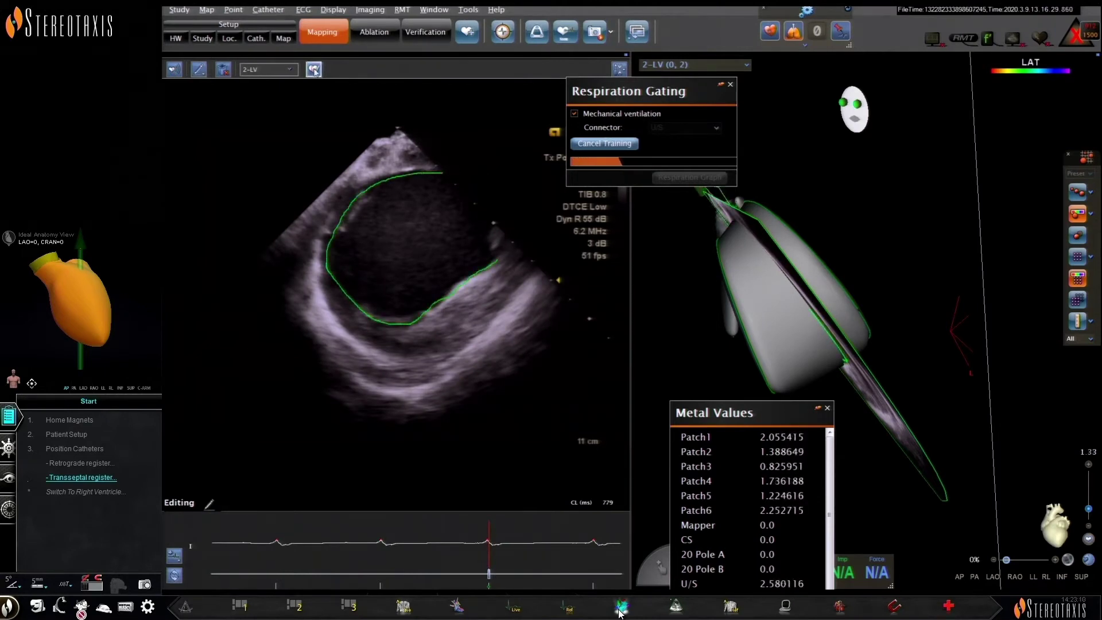
{"action": "left_click", "coordinate": [314, 70]}
{"action": "left_click", "coordinate": [175, 70]}
{"action": "left_click", "coordinate": [174, 70]}
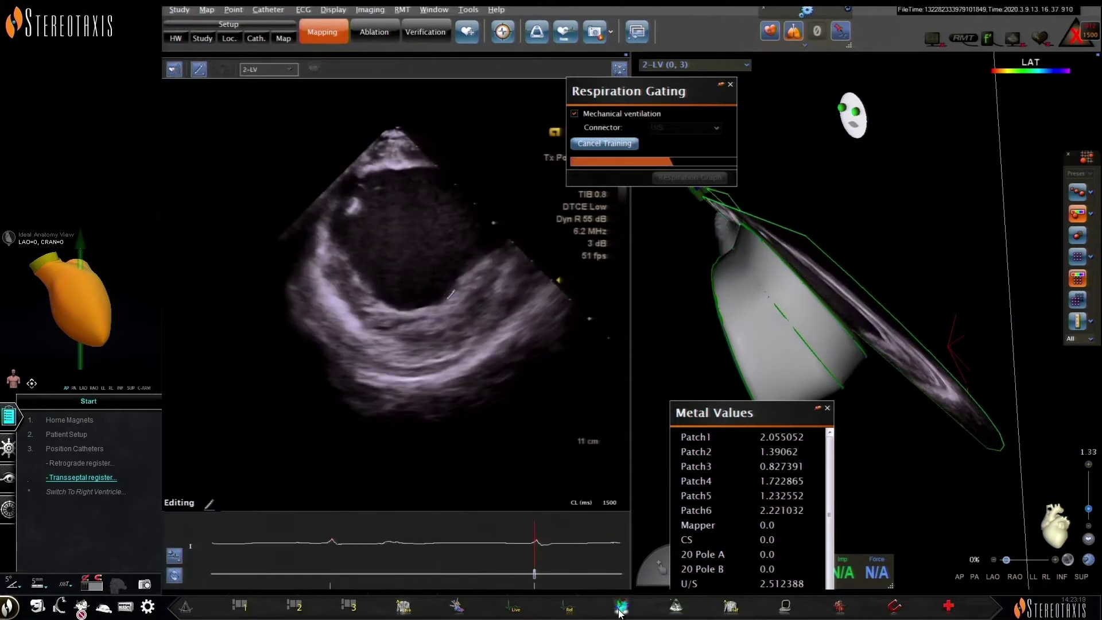
{"action": "left_click", "coordinate": [174, 69]}
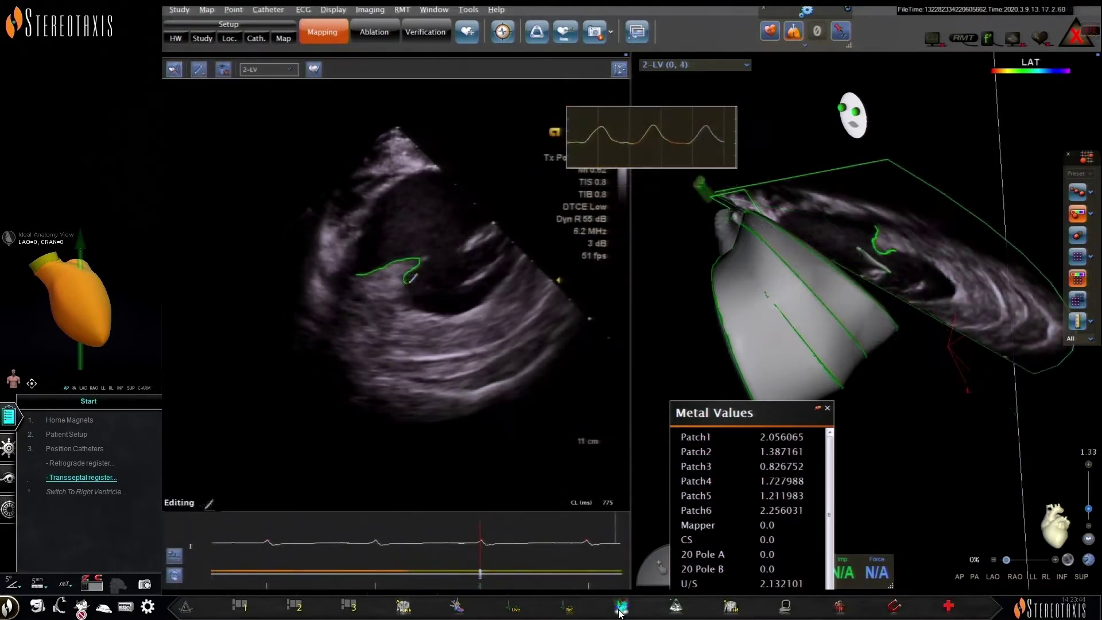
Select 6-ALP as the structure to outline and freeze an echo frame.
{"action": "left_click", "coordinate": [268, 70]}
{"action": "left_click", "coordinate": [256, 137]}
{"action": "left_click", "coordinate": [175, 69]}
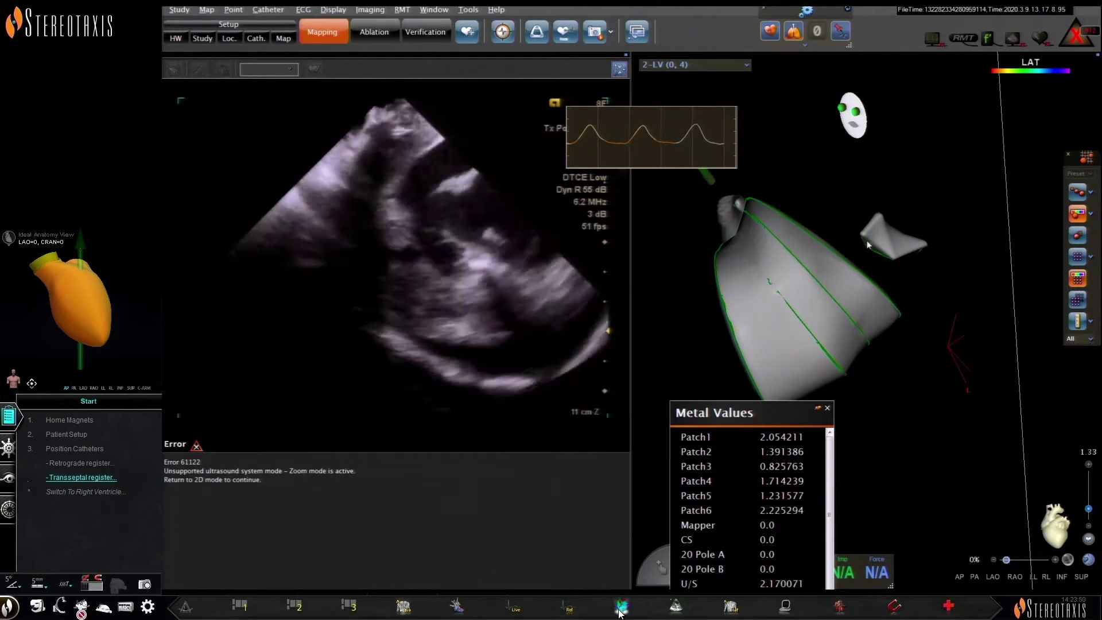
{"action": "left_click", "coordinate": [620, 612]}
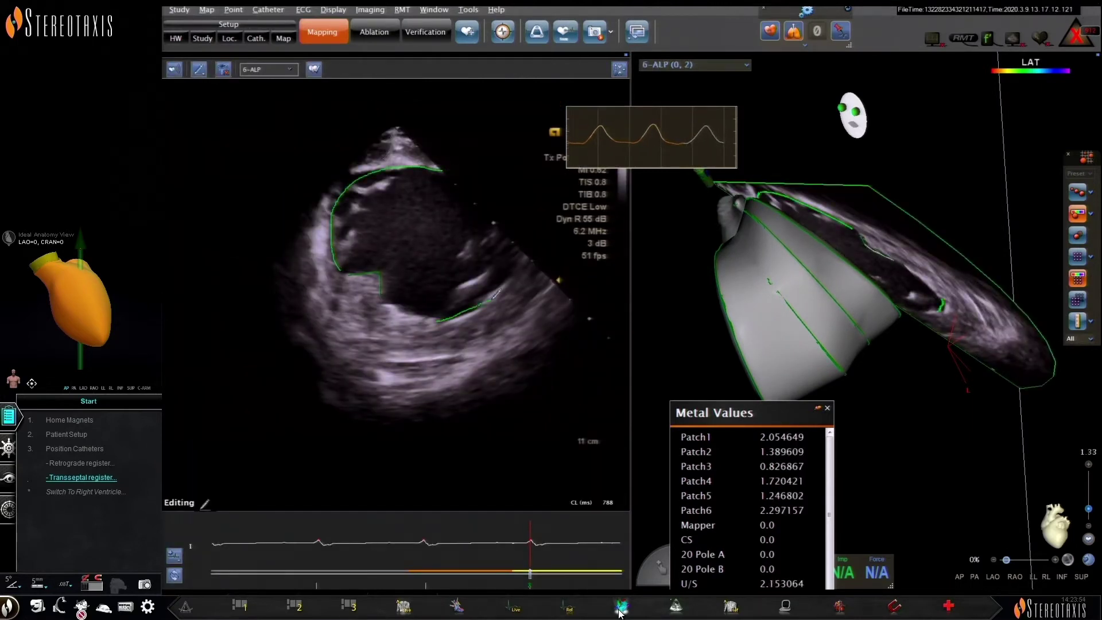
Accept the current 6-ALP contour into the 3-D model and freeze a fresh echo frame.
{"action": "left_click", "coordinate": [295, 71]}
{"action": "left_click", "coordinate": [265, 84]}
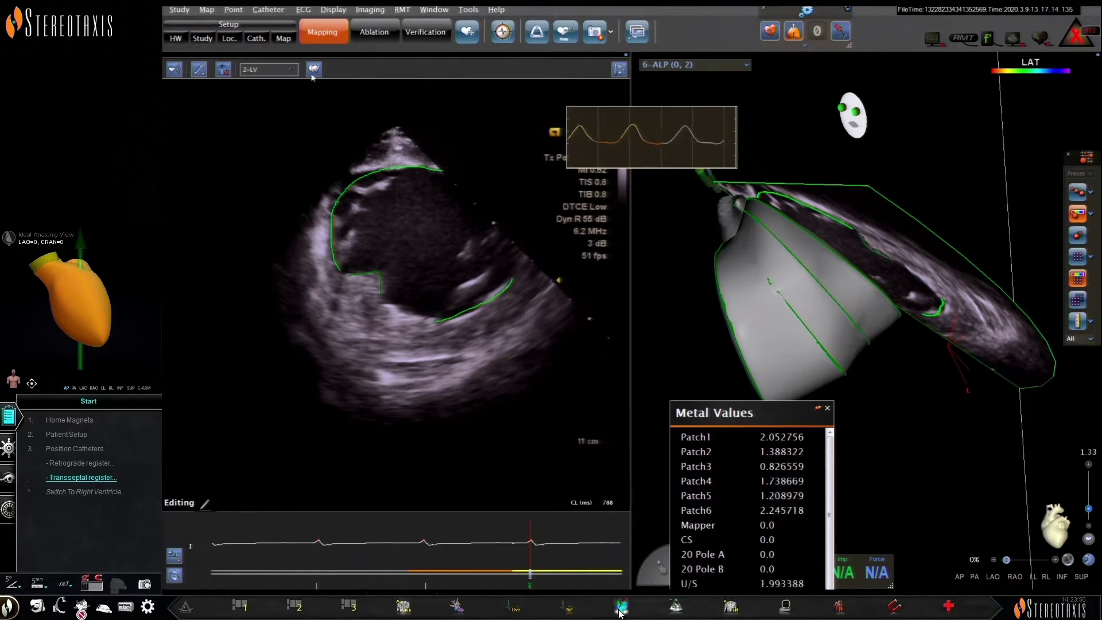
{"action": "left_click", "coordinate": [313, 69]}
{"action": "left_click", "coordinate": [174, 71]}
{"action": "left_click", "coordinate": [620, 612]}
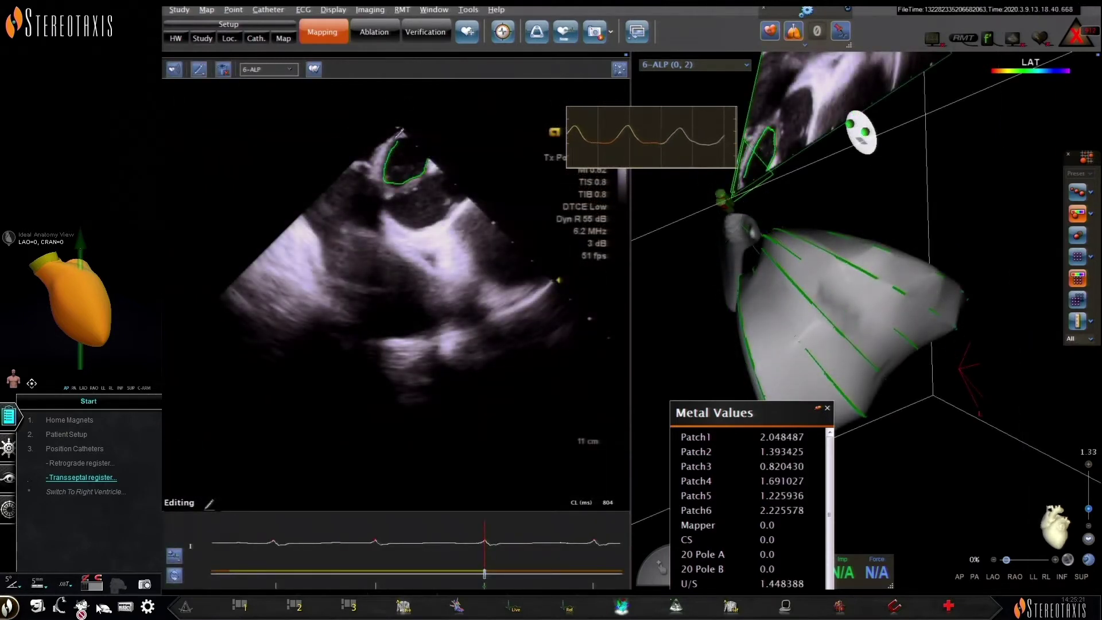
Switch the structure to 3-ACC and trace its first contour along the chamber's lower wall.
{"action": "left_click", "coordinate": [269, 69]}
{"action": "left_click", "coordinate": [265, 133]}
{"action": "left_click", "coordinate": [314, 69]}
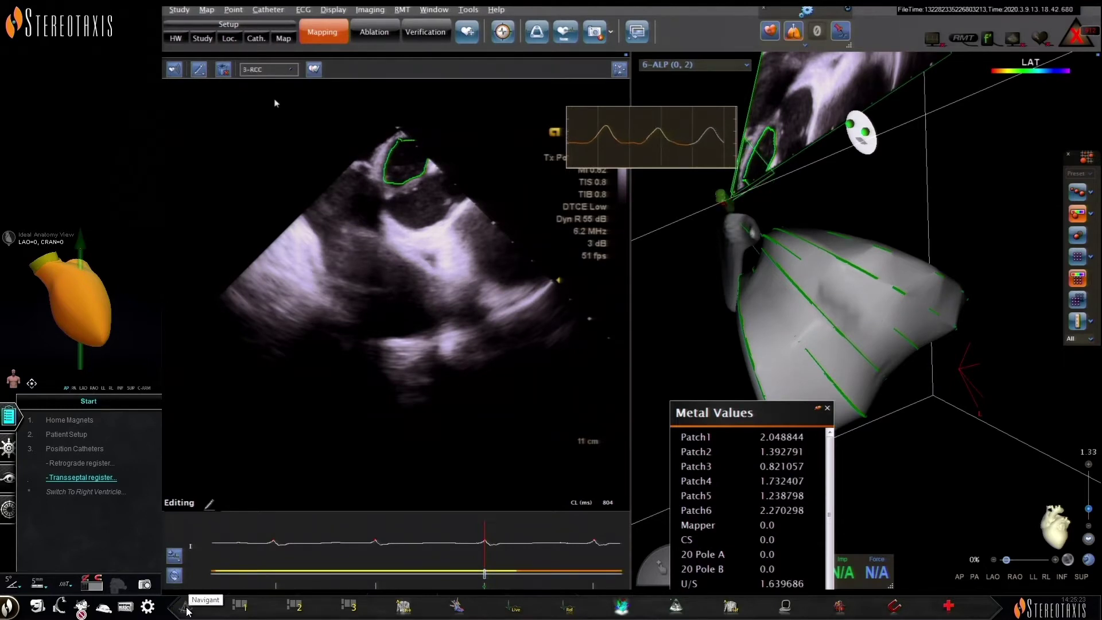
{"action": "left_click_drag", "start_coordinate": [398, 220], "coordinate": [439, 225]}
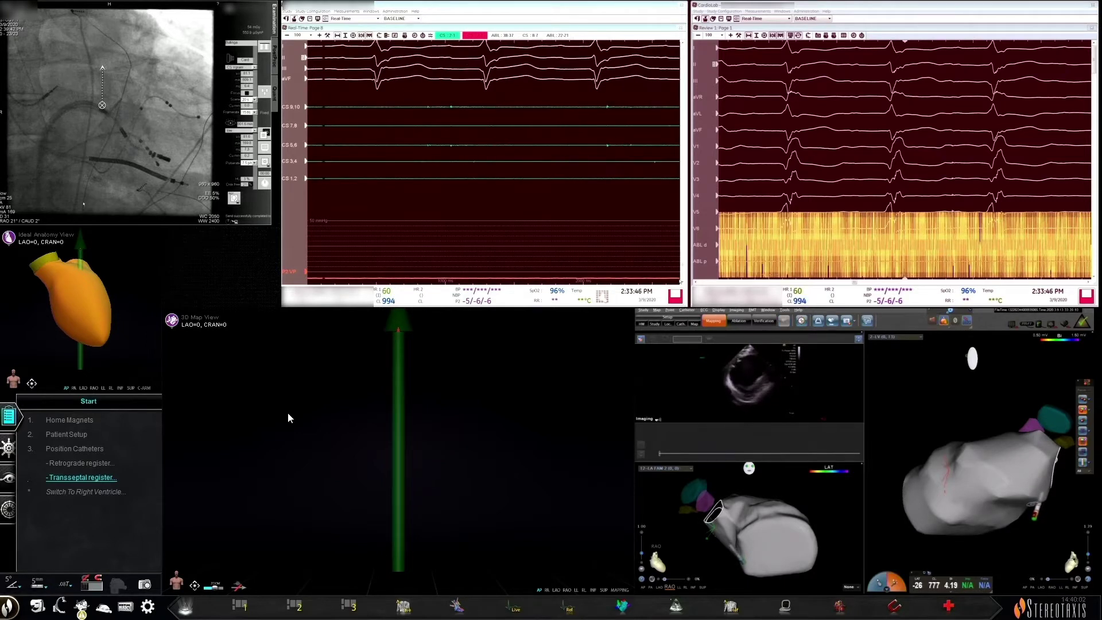
Start the Transseptal registration of the map to CARTO 3.
{"action": "left_click", "coordinate": [91, 474]}
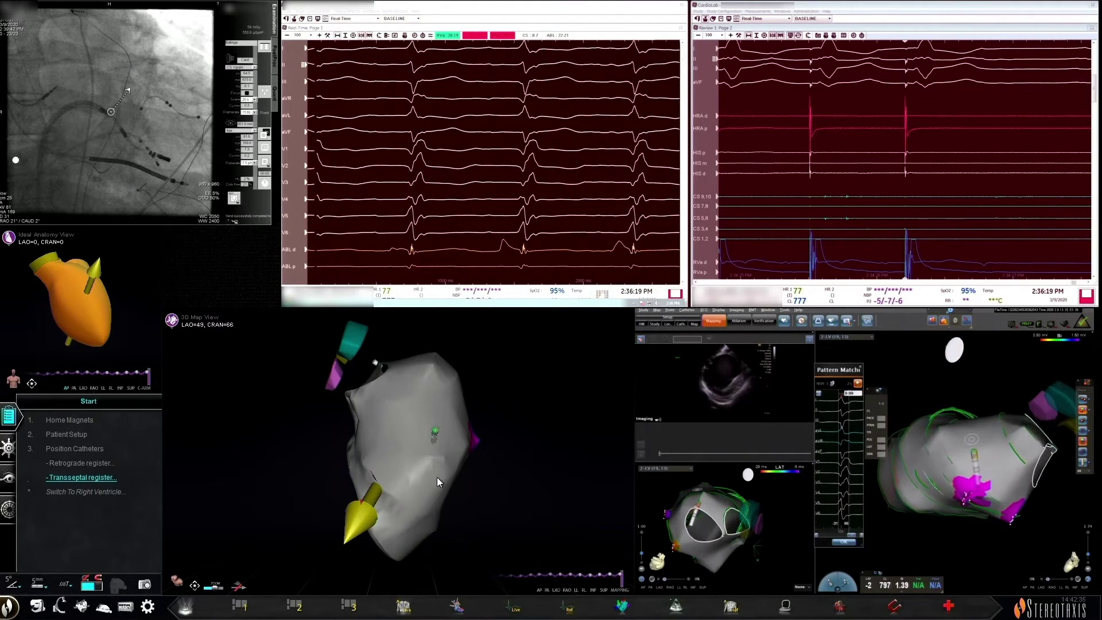
Aim the catheter at a new target direction and turn the chamber model to check it.
{"action": "mouse_move", "coordinate": [371, 499]}
{"action": "left_mouse_down"}
{"action": "mouse_move", "coordinate": [387, 475]}
{"action": "mouse_move", "coordinate": [390, 491]}
{"action": "left_mouse_up"}
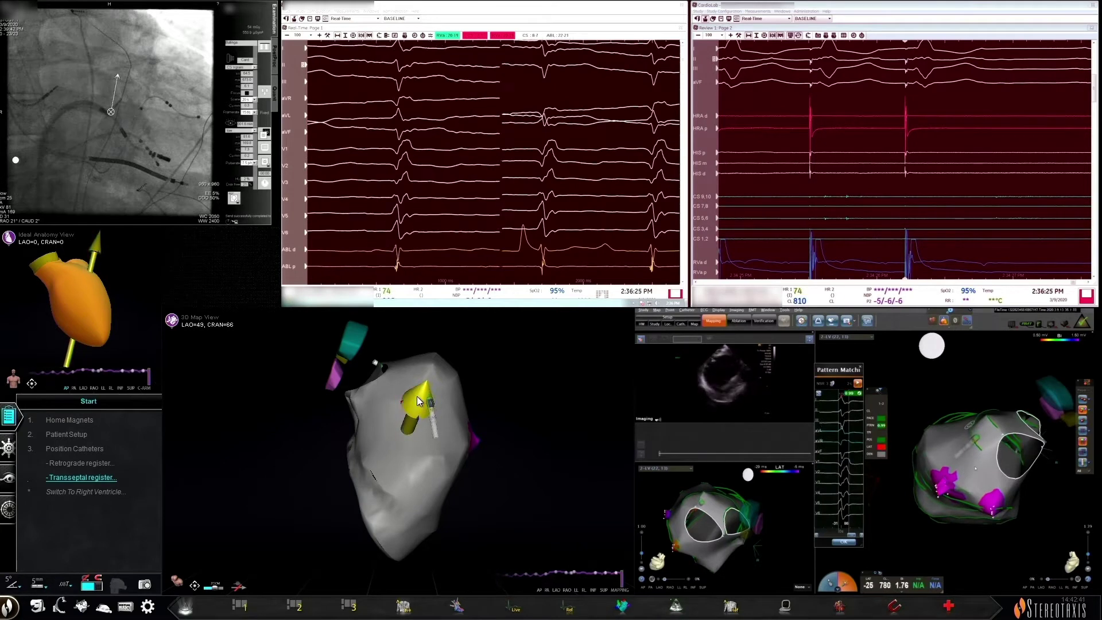
{"action": "mouse_move", "coordinate": [400, 476]}
{"action": "left_mouse_down"}
{"action": "mouse_move", "coordinate": [378, 504]}
{"action": "mouse_move", "coordinate": [401, 471]}
{"action": "mouse_move", "coordinate": [389, 472]}
{"action": "left_mouse_up"}
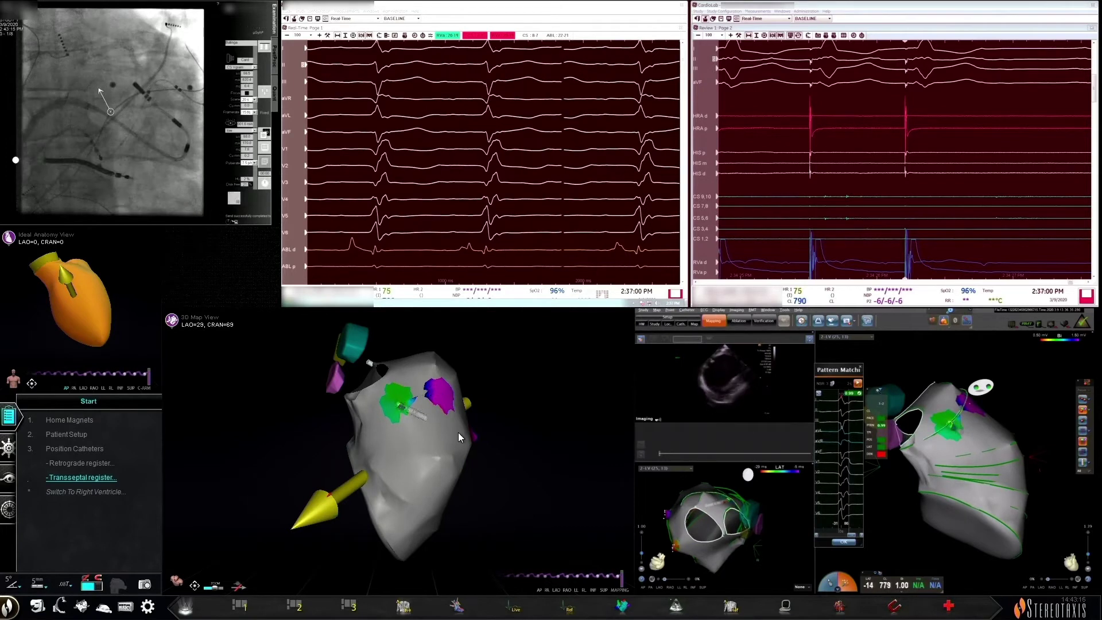
Rotate the chamber model to a lateral view and add a mapping point from the context menu.
{"action": "left_click_drag", "start_coordinate": [435, 422], "coordinate": [457, 436]}
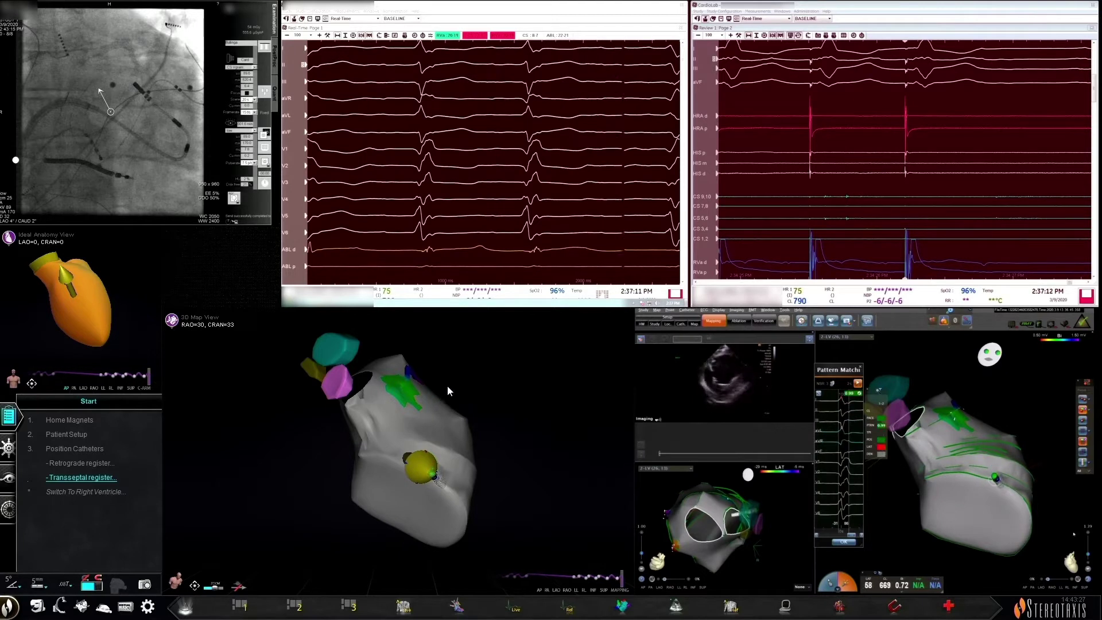
{"action": "left_click_drag", "start_coordinate": [449, 402], "coordinate": [444, 442]}
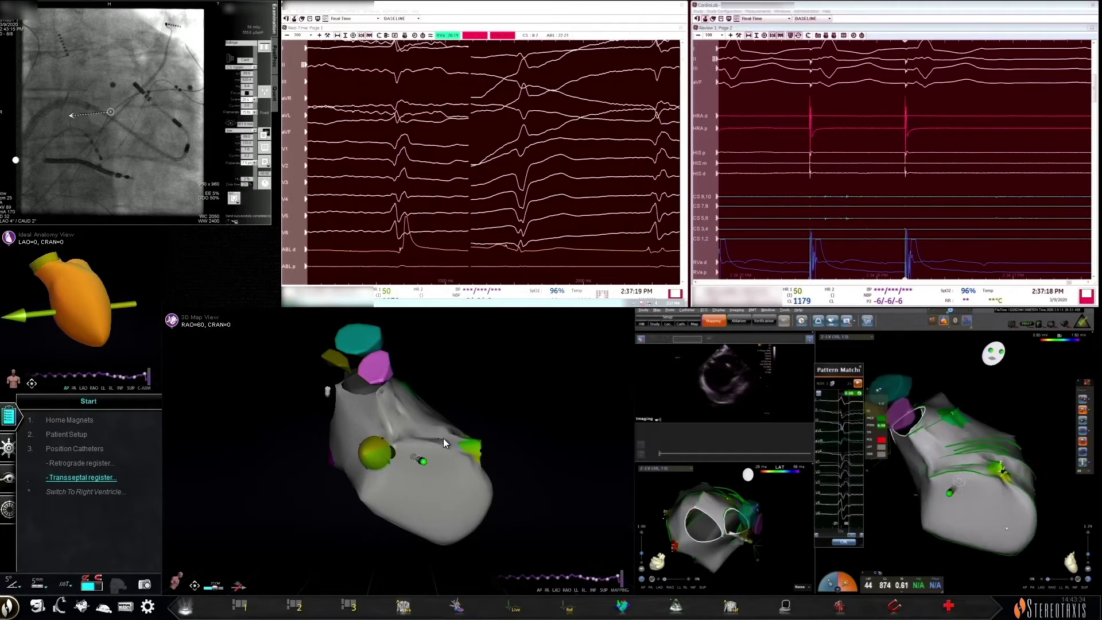
{"action": "right_click", "coordinate": [1024, 523]}
{"action": "left_click", "coordinate": [1048, 581]}
{"action": "left_click_drag", "start_coordinate": [418, 464], "coordinate": [377, 446]}
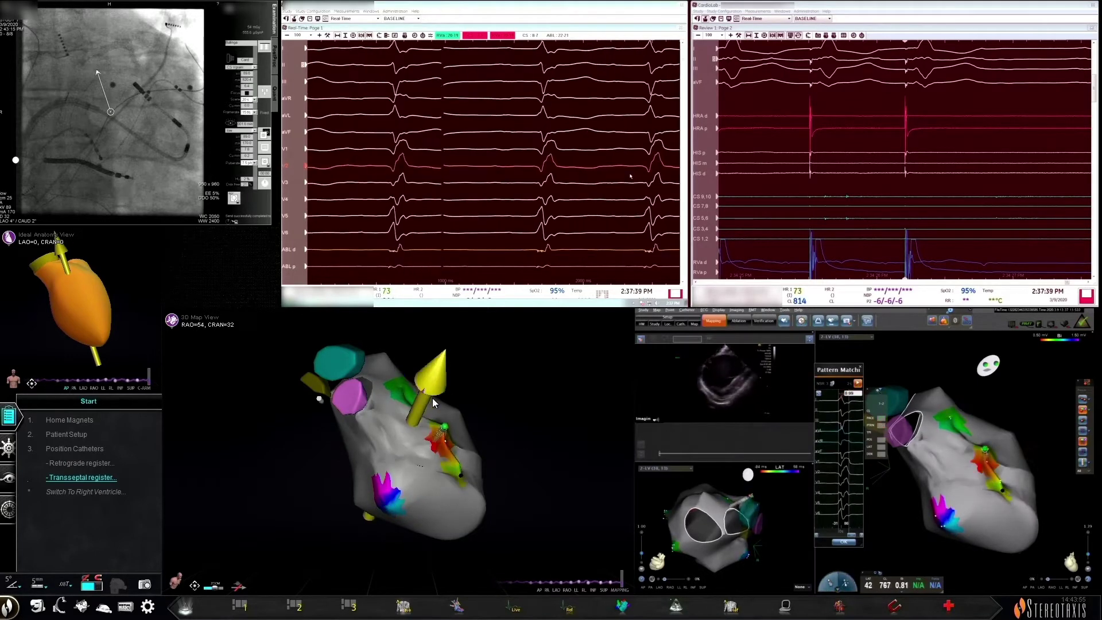
Steer the catheter vector down and left, then turn the map through caudal, inferior and left oblique views.
{"action": "left_click_drag", "start_coordinate": [430, 370], "coordinate": [397, 400]}
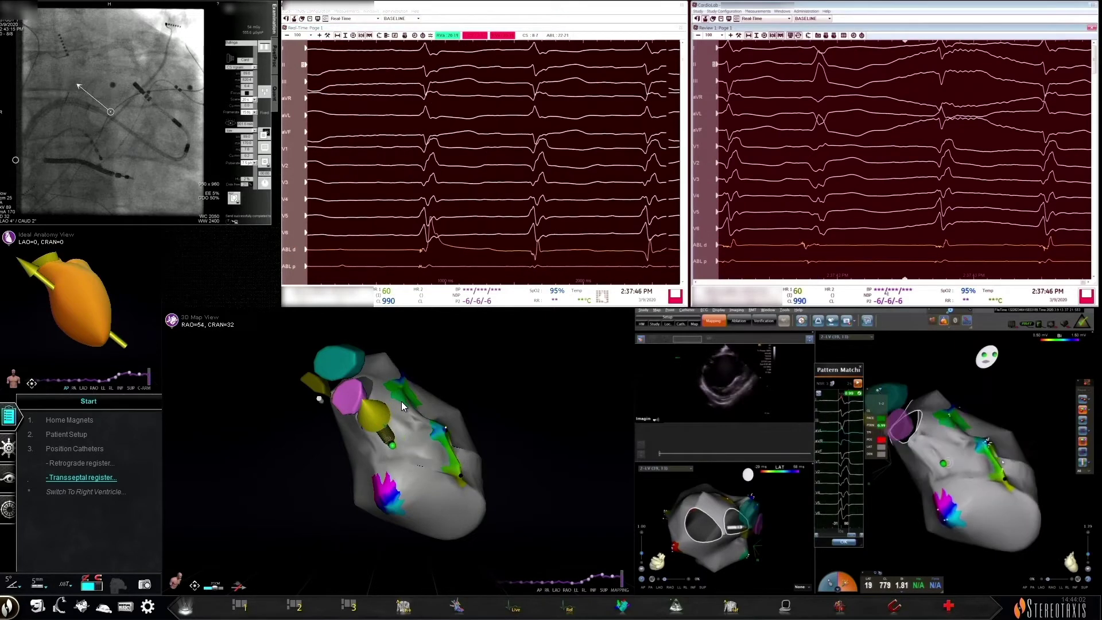
{"action": "mouse_move", "coordinate": [393, 411]}
{"action": "left_mouse_down"}
{"action": "mouse_move", "coordinate": [470, 347]}
{"action": "mouse_move", "coordinate": [405, 408]}
{"action": "left_mouse_up"}
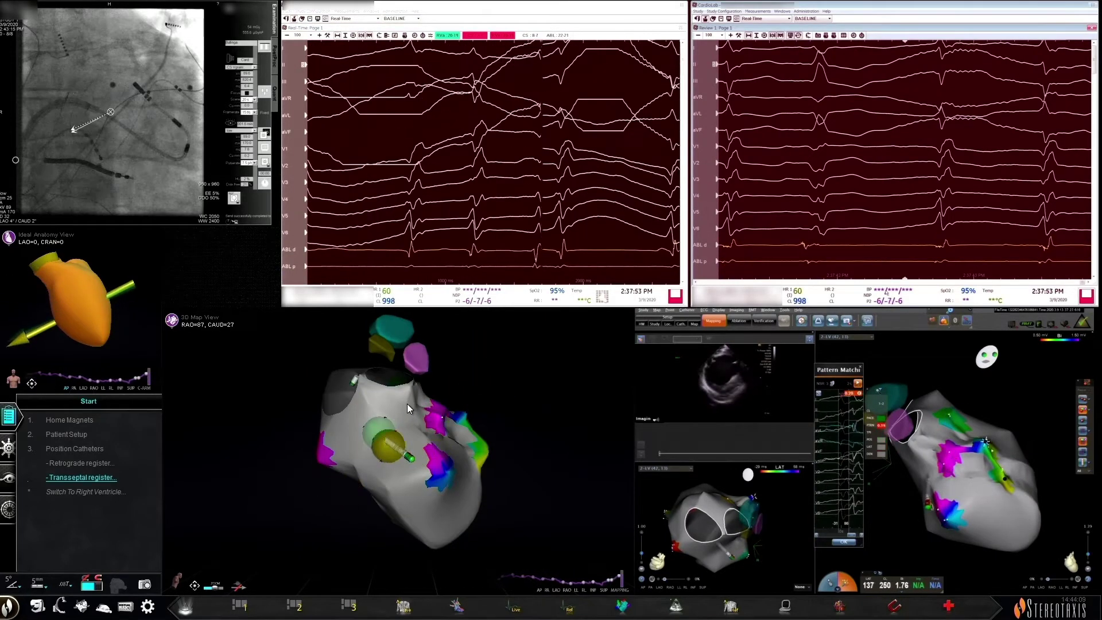
{"action": "left_click_drag", "start_coordinate": [422, 455], "coordinate": [397, 449]}
{"action": "left_click_drag", "start_coordinate": [373, 410], "coordinate": [386, 441]}
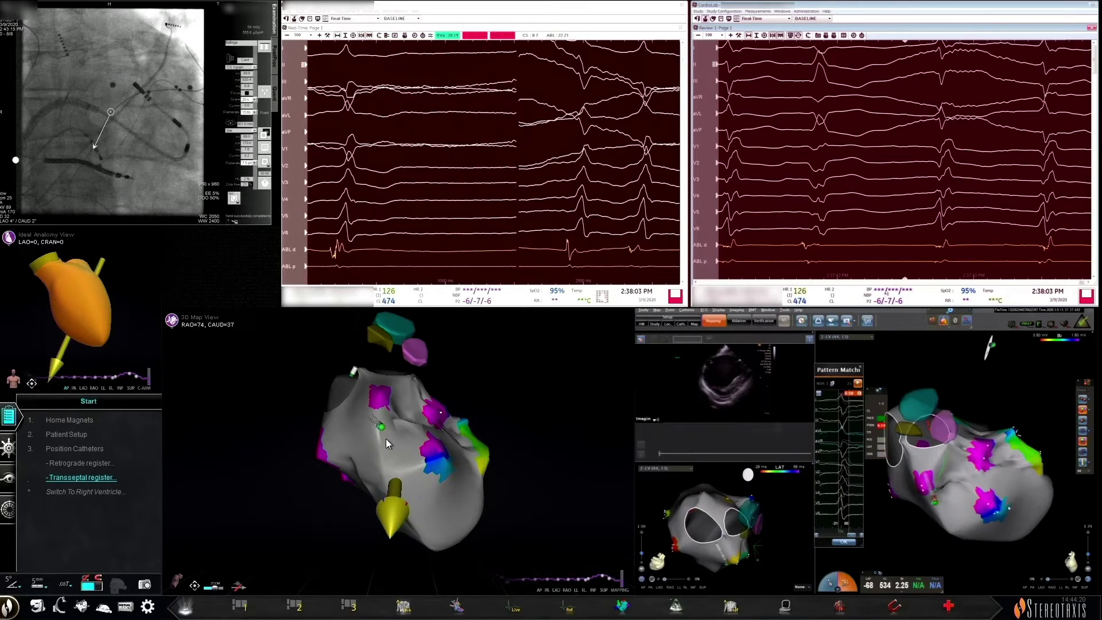
{"action": "left_click_drag", "start_coordinate": [445, 498], "coordinate": [452, 451]}
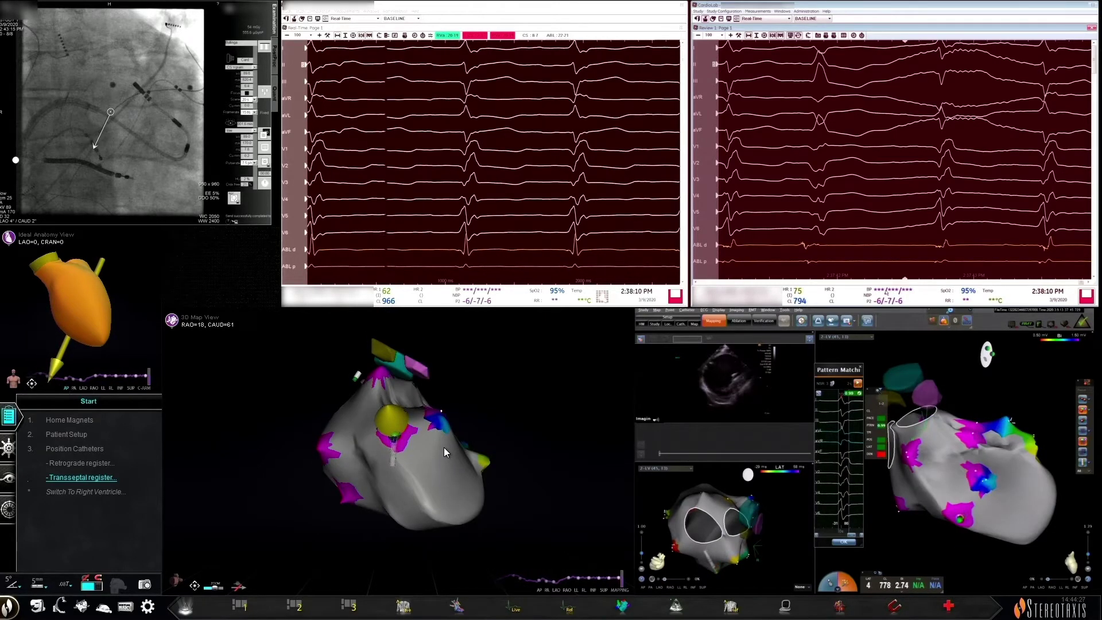
{"action": "left_click_drag", "start_coordinate": [440, 456], "coordinate": [420, 409]}
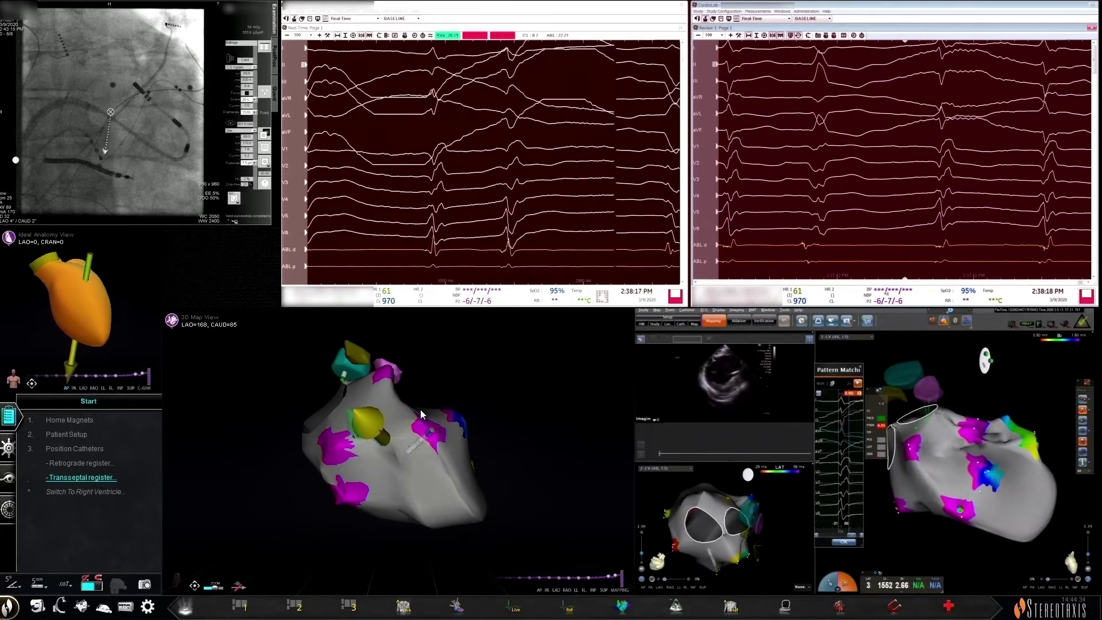
{"action": "mouse_move", "coordinate": [420, 409]}
{"action": "left_mouse_down"}
{"action": "mouse_move", "coordinate": [491, 398]}
{"action": "mouse_move", "coordinate": [398, 384]}
{"action": "mouse_move", "coordinate": [411, 393]}
{"action": "left_mouse_up"}
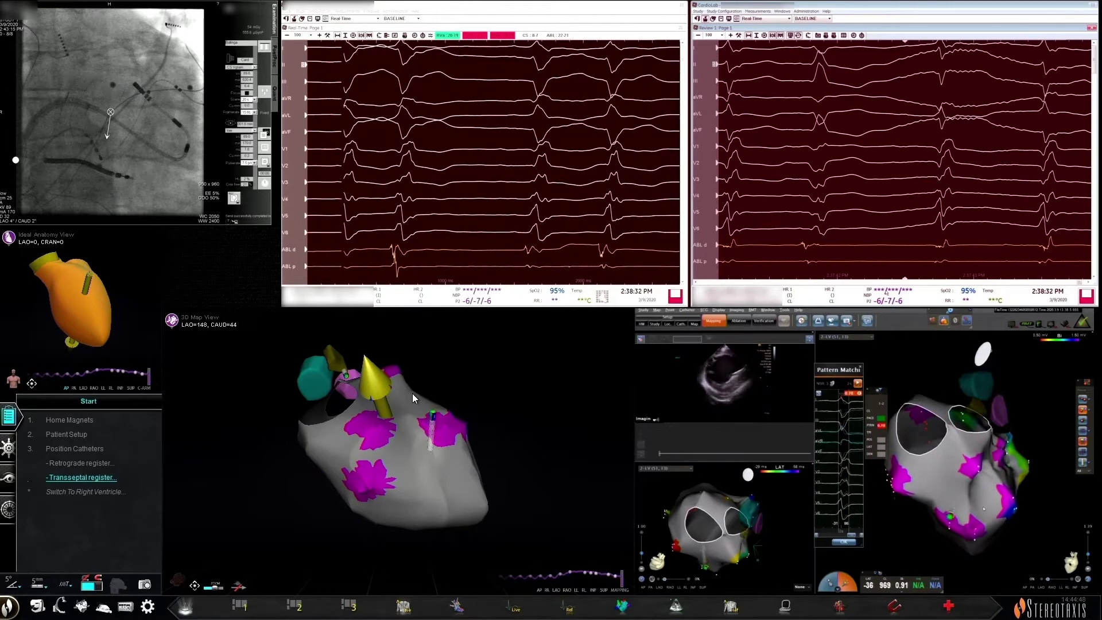
{"action": "left_click_drag", "start_coordinate": [442, 459], "coordinate": [429, 431]}
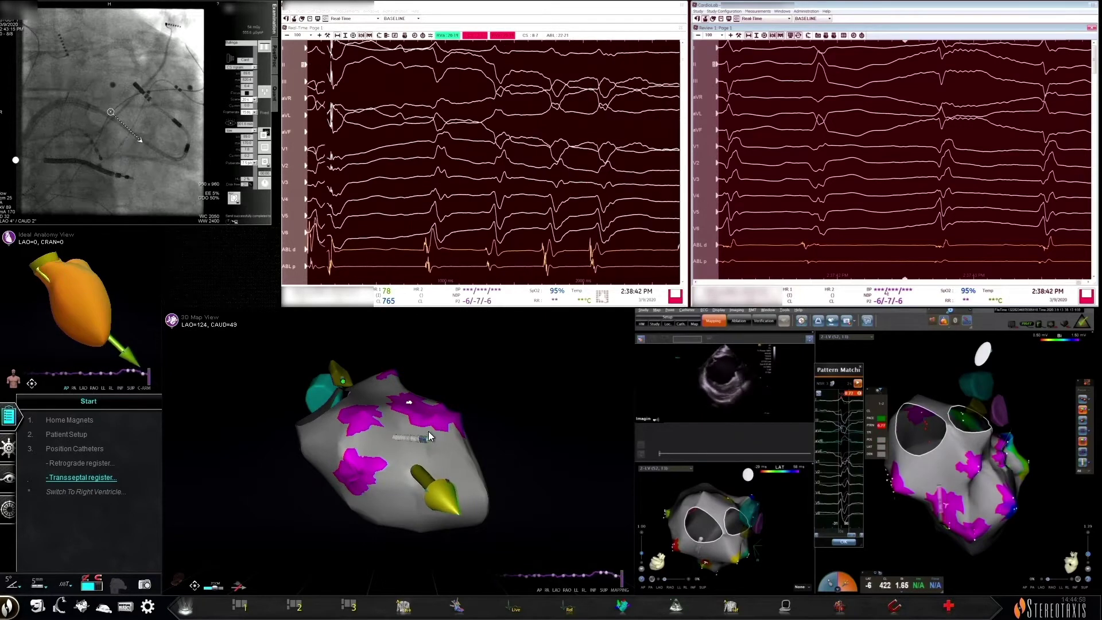
Re-aim the catheter target rightward, toward the viewer, then right again, rotating the map between changes.
{"action": "left_click_drag", "start_coordinate": [428, 431], "coordinate": [419, 398]}
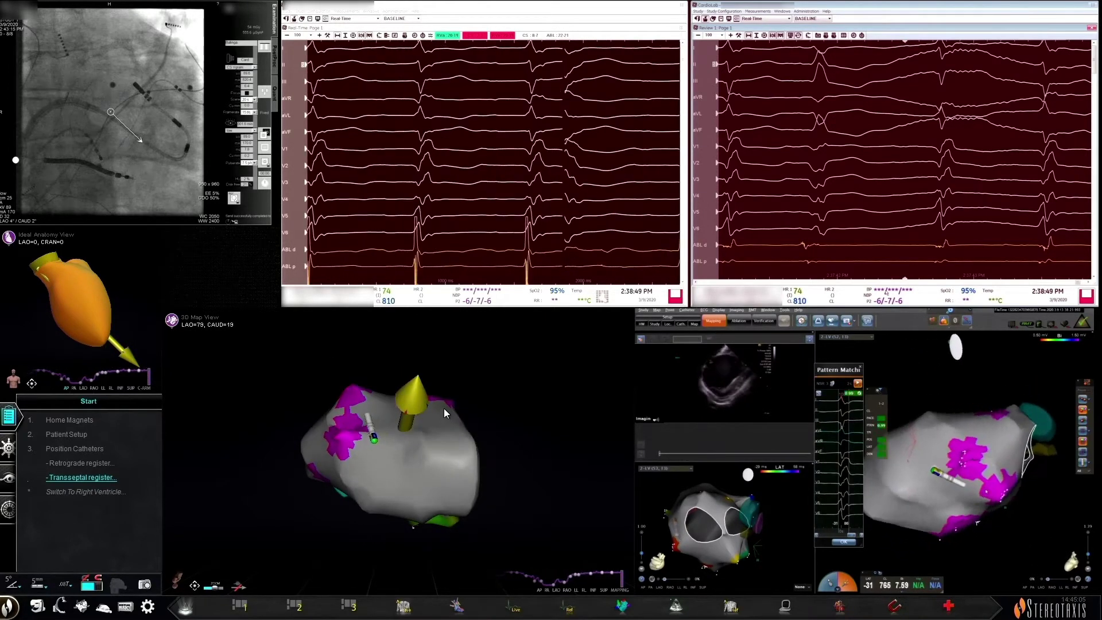
{"action": "left_click_drag", "start_coordinate": [409, 401], "coordinate": [446, 449]}
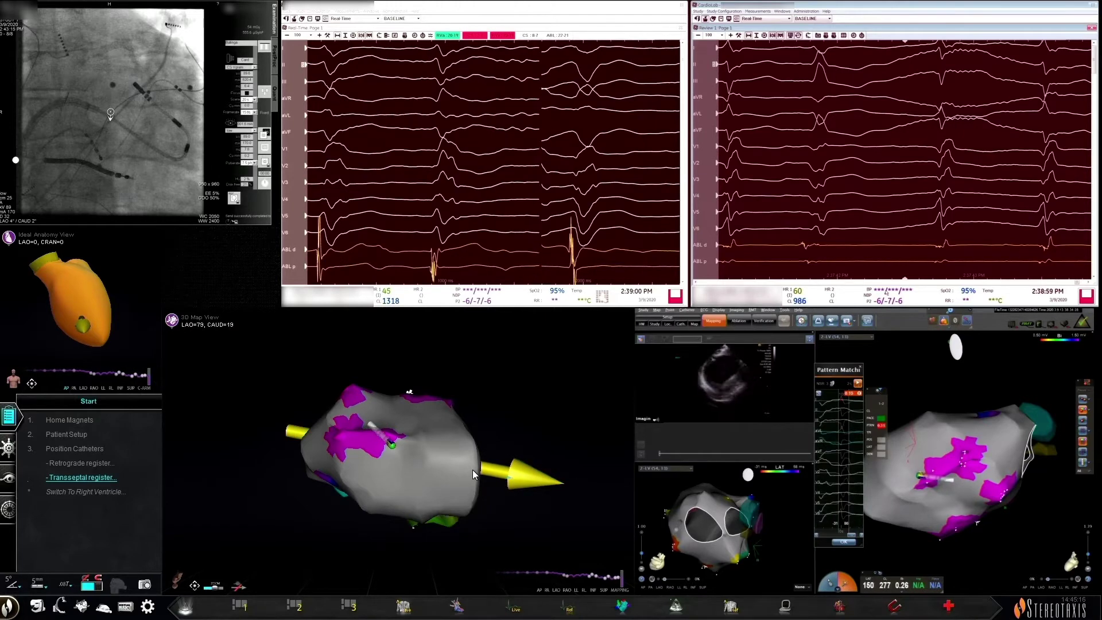
{"action": "left_click_drag", "start_coordinate": [357, 508], "coordinate": [390, 486]}
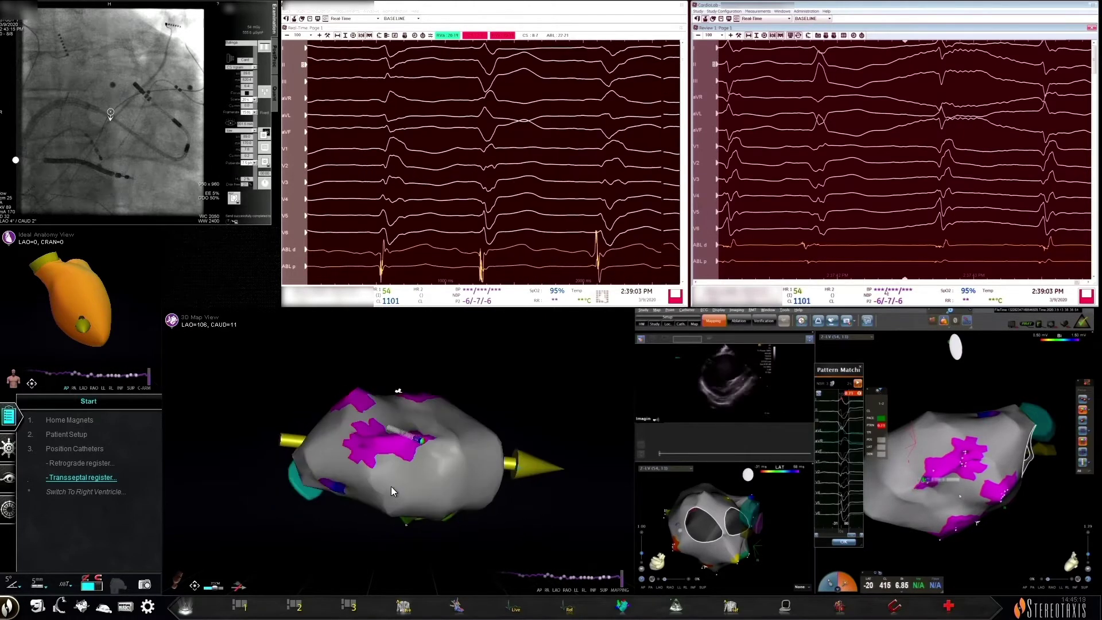
{"action": "left_click_drag", "start_coordinate": [533, 462], "coordinate": [392, 432]}
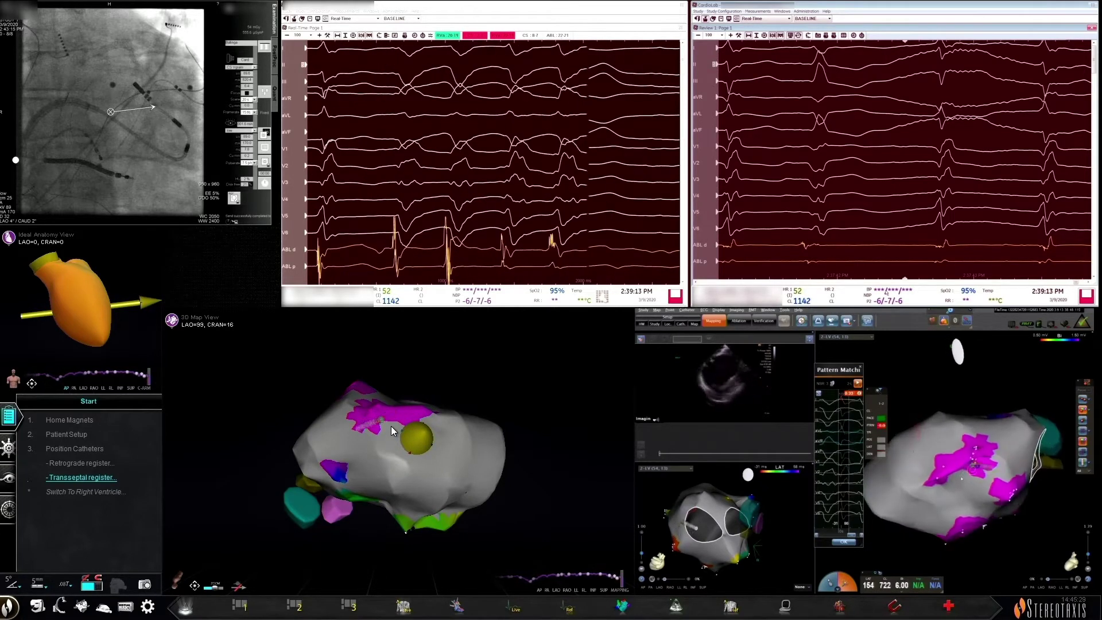
{"action": "left_click_drag", "start_coordinate": [357, 460], "coordinate": [373, 443]}
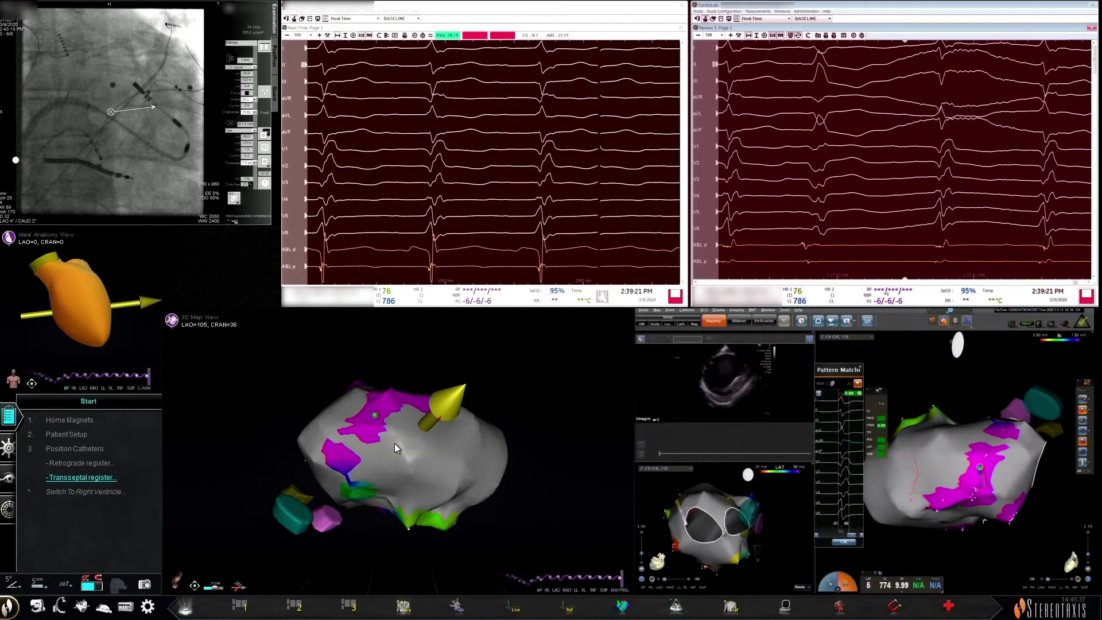
{"action": "left_click_drag", "start_coordinate": [469, 427], "coordinate": [438, 465]}
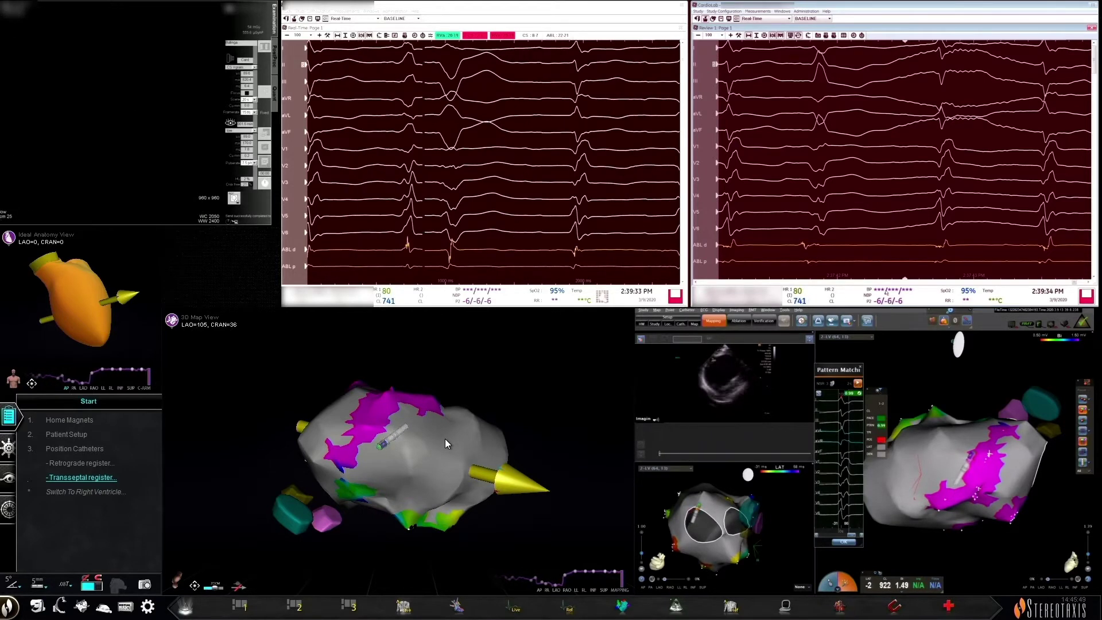
{"action": "left_click_drag", "start_coordinate": [439, 445], "coordinate": [391, 436]}
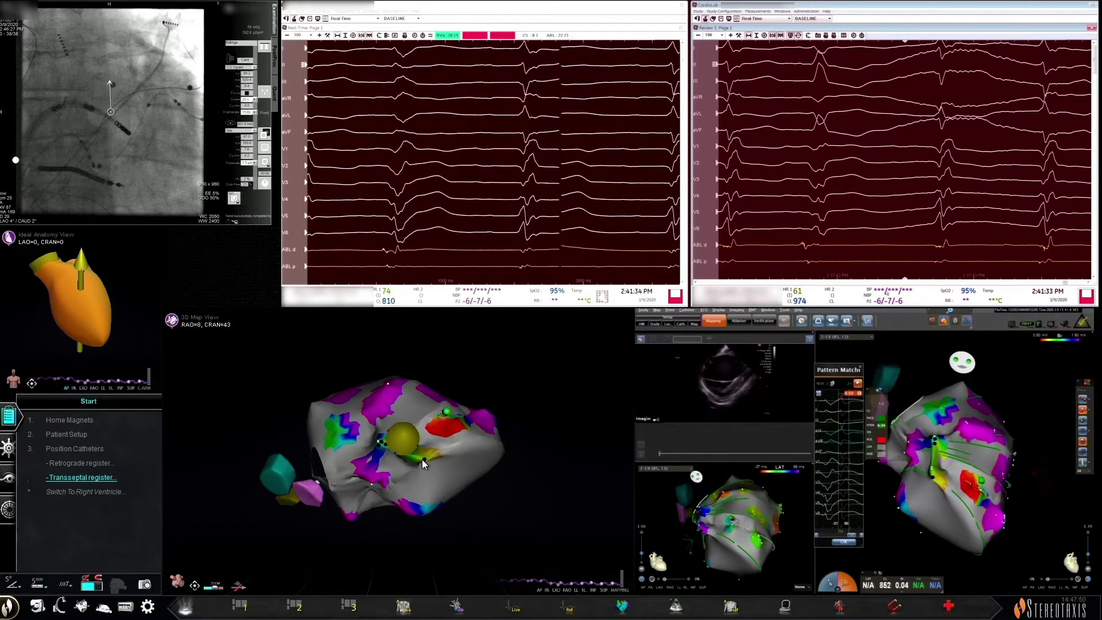
Turn the map through right oblique and cranial views while steering the catheter target upward.
{"action": "left_click_drag", "start_coordinate": [412, 463], "coordinate": [483, 444]}
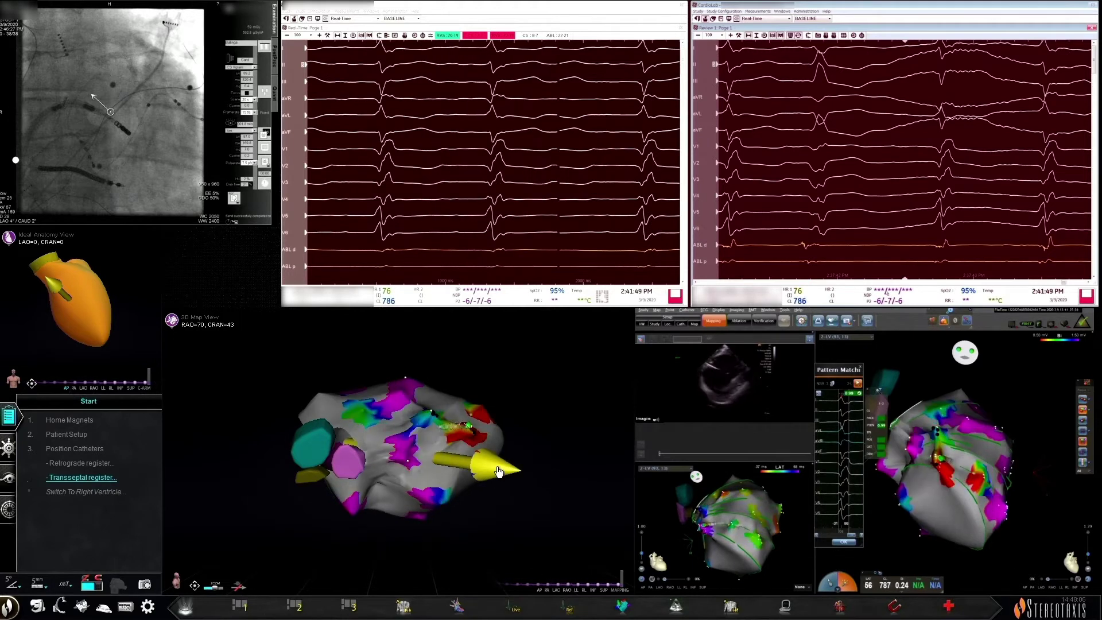
{"action": "left_click_drag", "start_coordinate": [487, 469], "coordinate": [459, 466]}
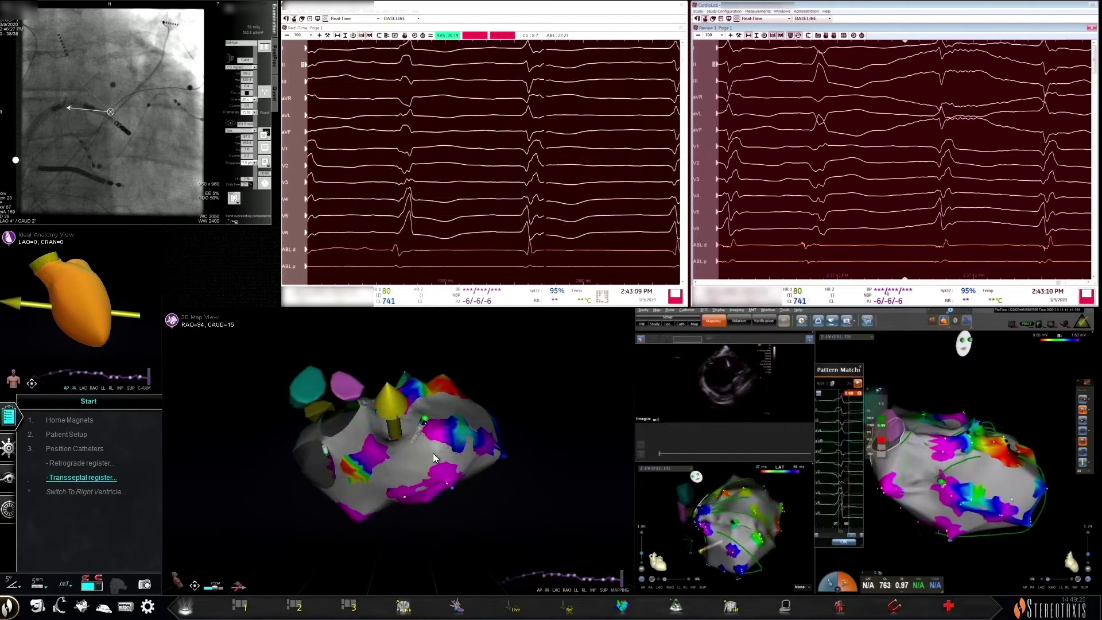
{"action": "left_click_drag", "start_coordinate": [435, 450], "coordinate": [448, 450]}
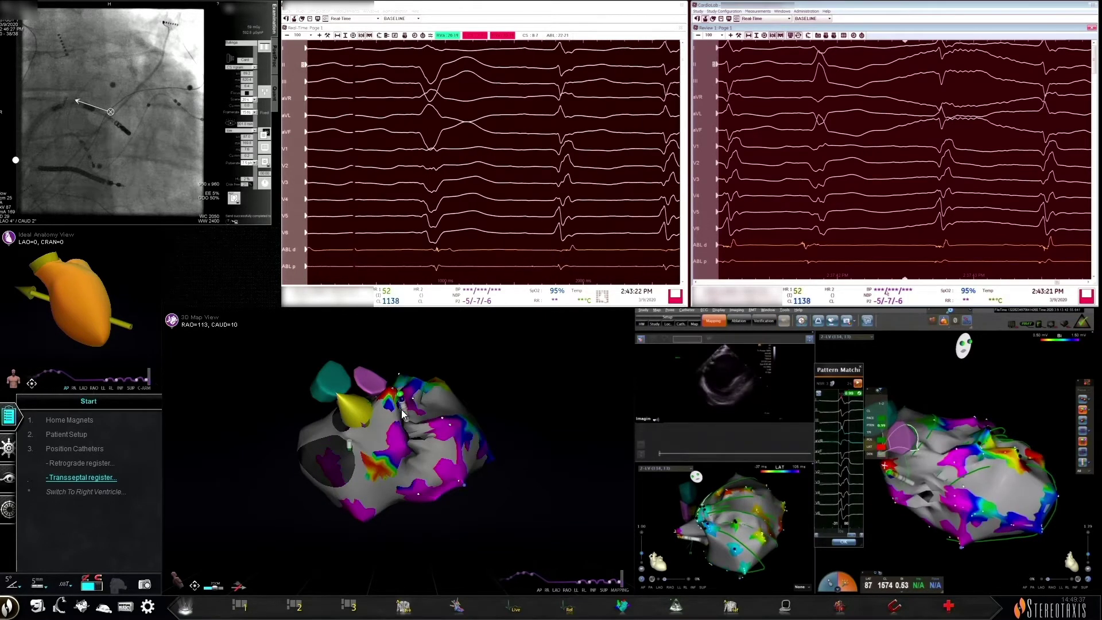
{"action": "left_click_drag", "start_coordinate": [402, 414], "coordinate": [392, 461]}
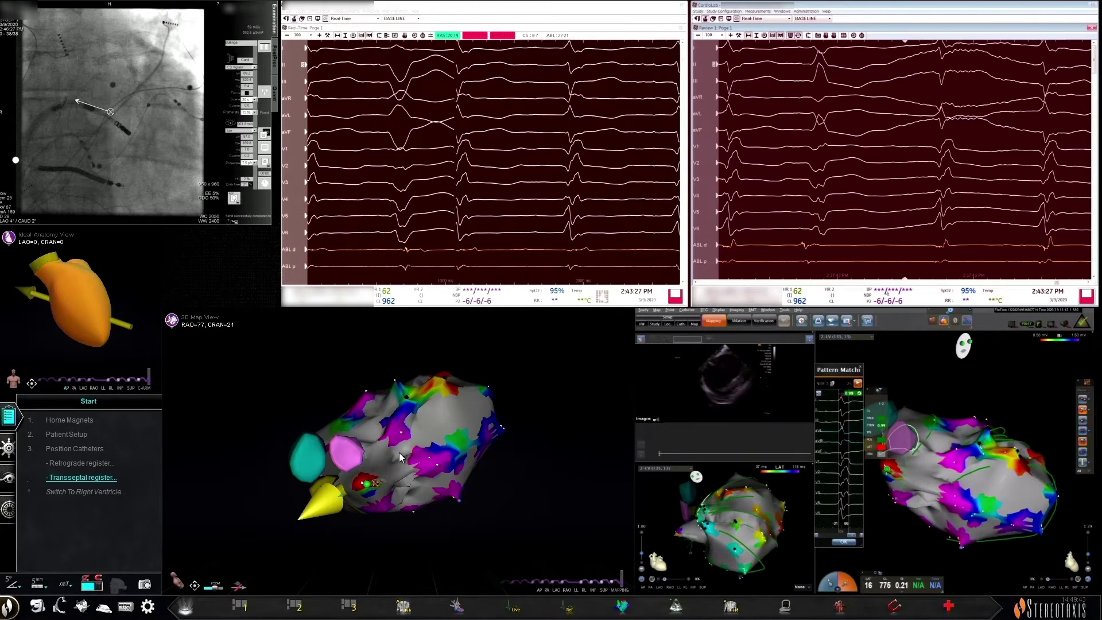
{"action": "left_click_drag", "start_coordinate": [339, 496], "coordinate": [358, 434]}
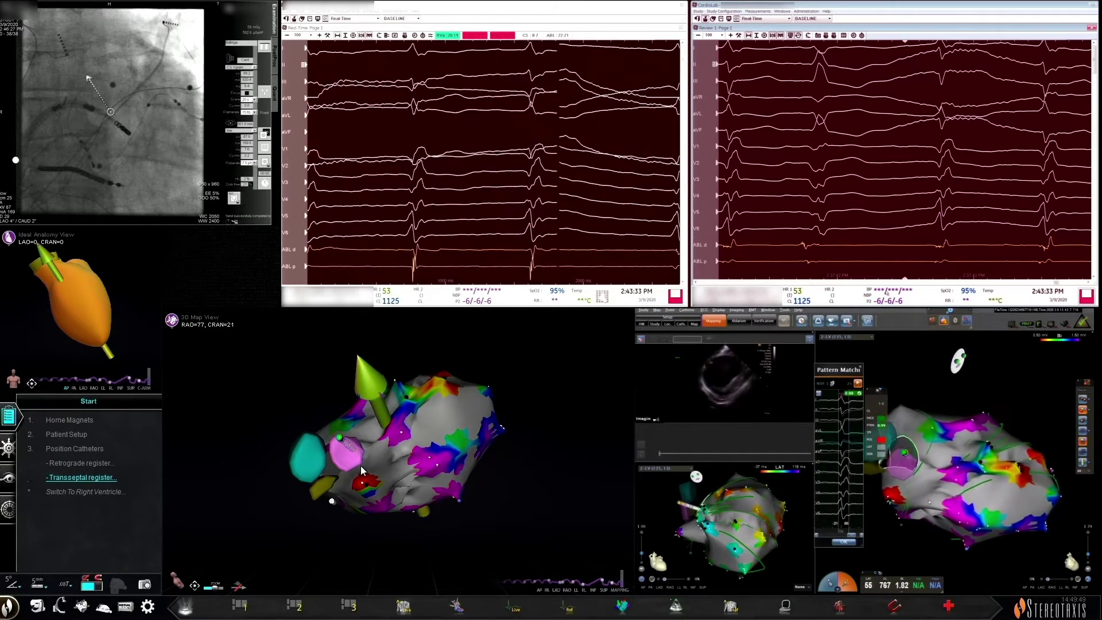
{"action": "left_click_drag", "start_coordinate": [359, 432], "coordinate": [312, 489]}
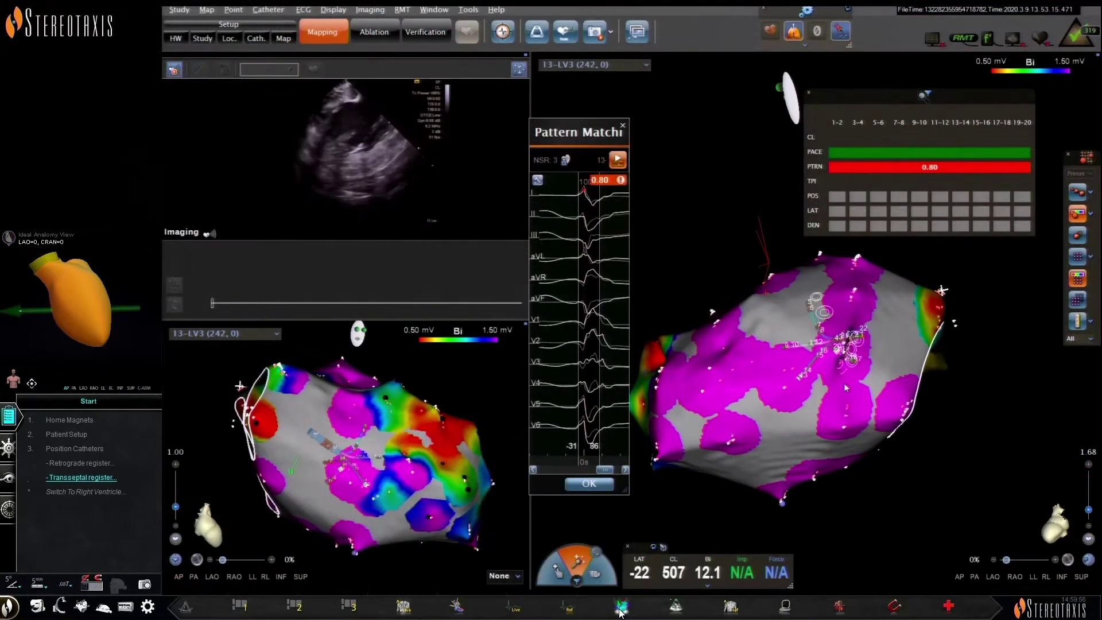
Rotate, zoom and tilt the full-screen activation map to show its colored surface.
{"action": "left_click_drag", "start_coordinate": [845, 388], "coordinate": [885, 347]}
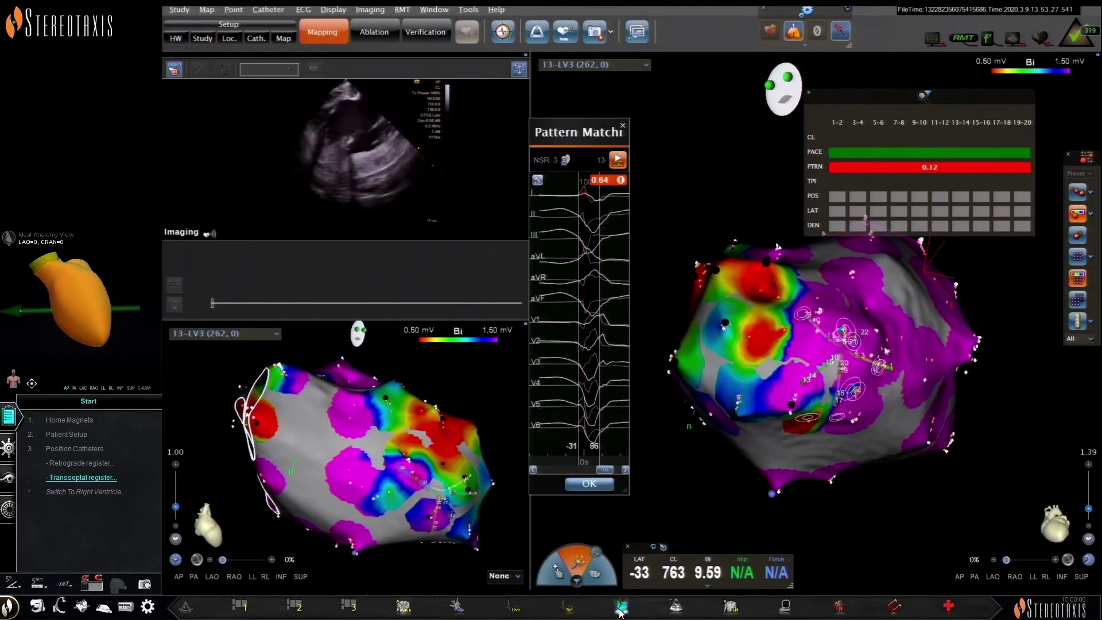
{"action": "scroll", "coordinate": [883, 358], "scroll_direction": "up", "scroll_amount": 3}
{"action": "left_click_drag", "start_coordinate": [888, 361], "coordinate": [951, 383]}
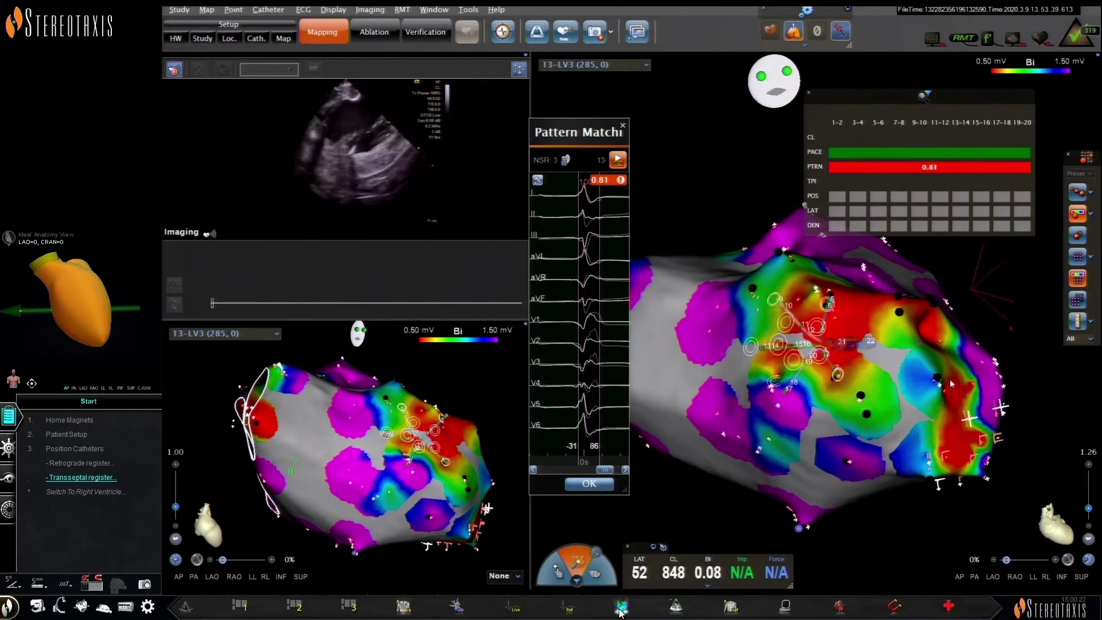